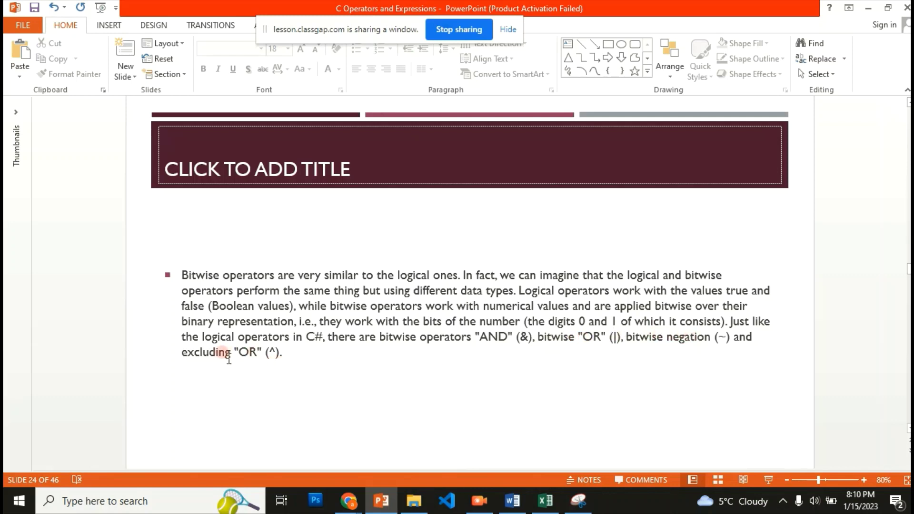
pyautogui.scroll(-3, 229, 359)
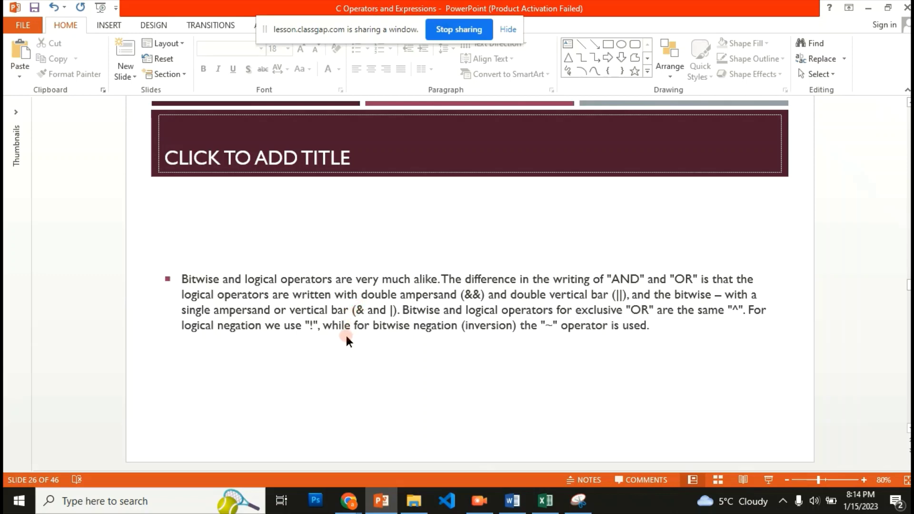
pyautogui.click(464, 285)
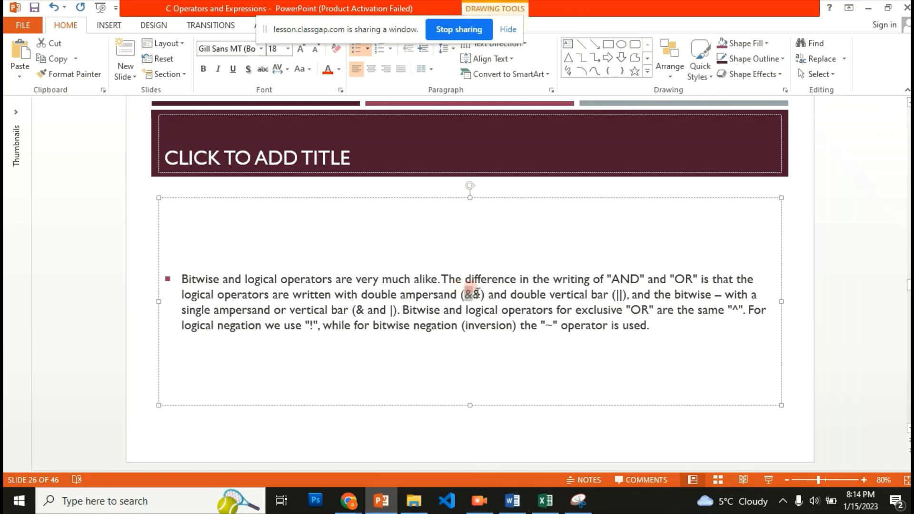
pyautogui.moveTo(463, 294); pyautogui.dragTo(484, 294)
pyautogui.moveTo(355, 310); pyautogui.dragTo(364, 310)
pyautogui.scroll(-2, 906, 426)
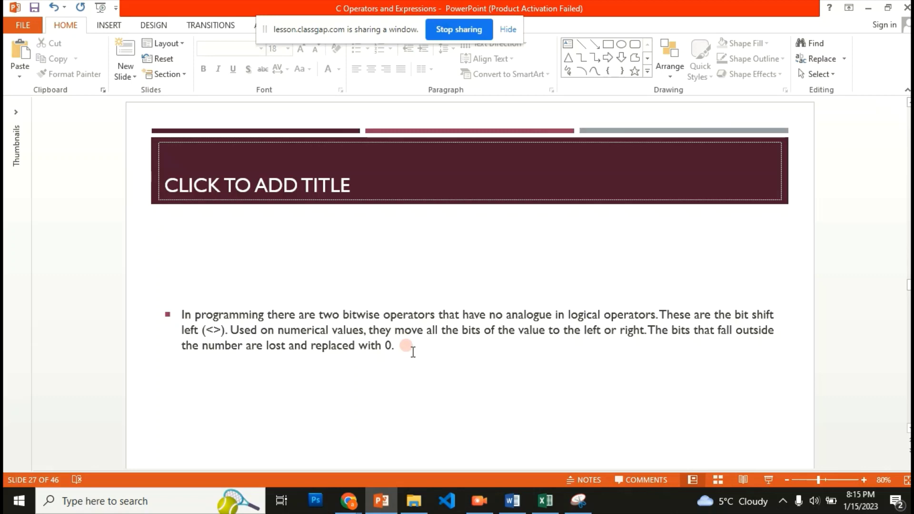
pyautogui.scroll(-2, 696, 356)
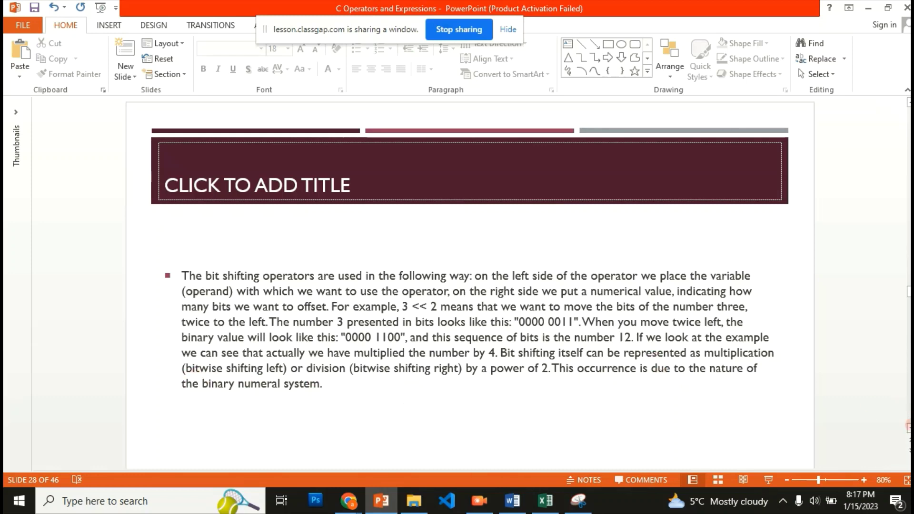
pyautogui.scroll(-1, 470, 286)
pyautogui.scroll(-1, 457, 285)
pyautogui.scroll(-1, 457, 286)
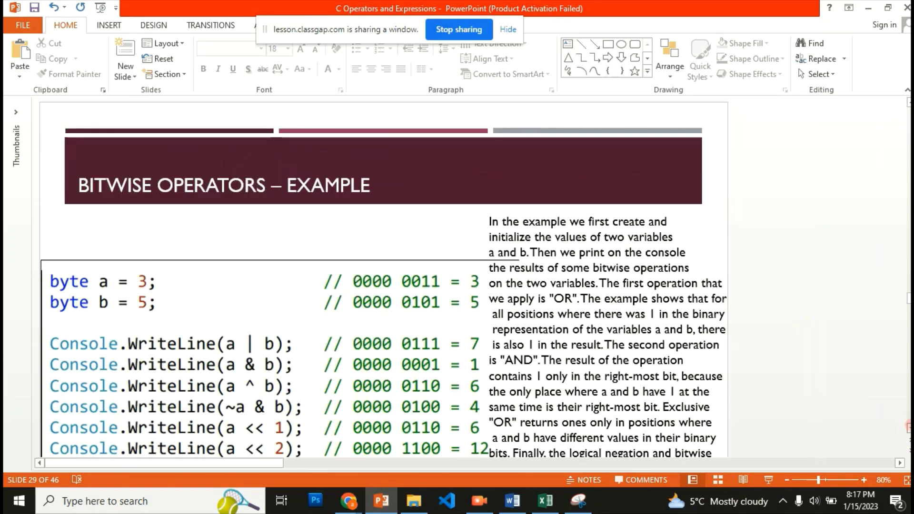
pyautogui.scroll(-2, 906, 432)
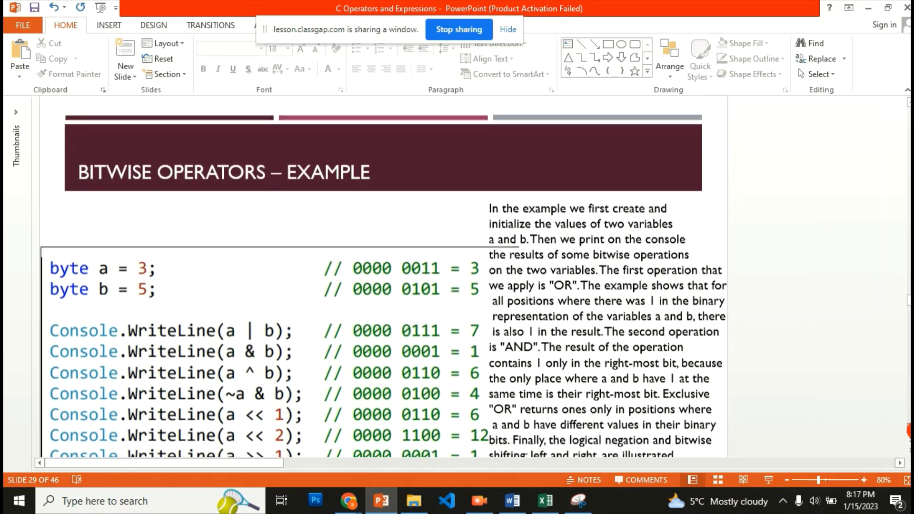